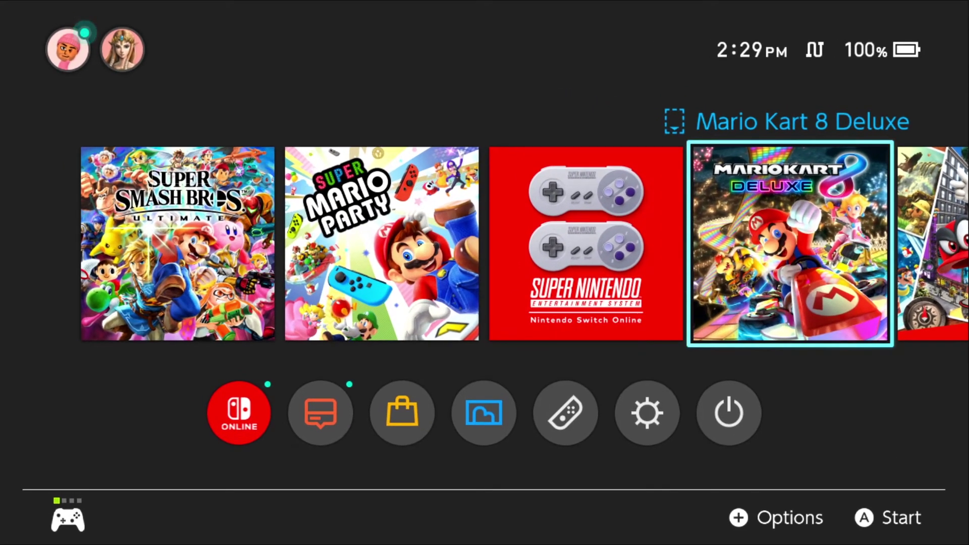
key("Right")
key("Left")
key("Left")
key("Left")
key("Left")
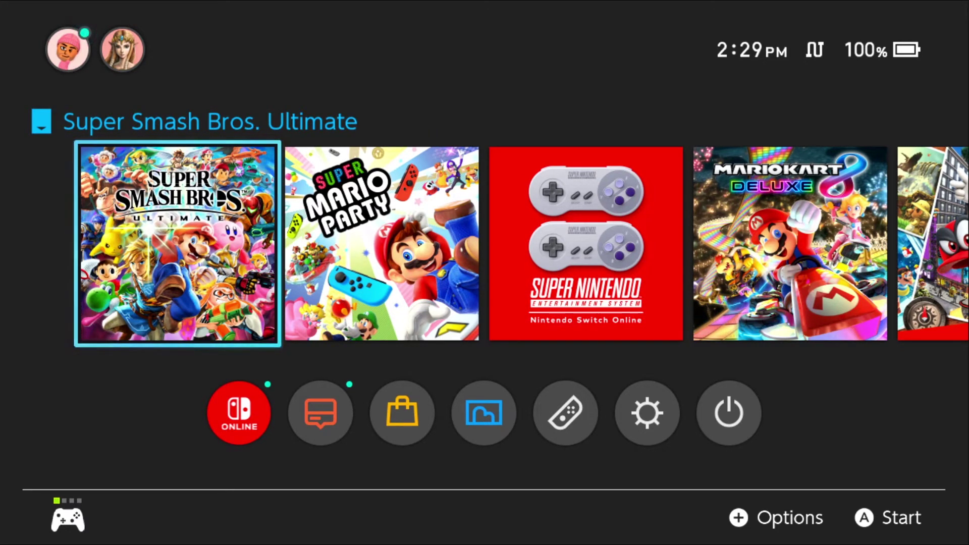
key("Right")
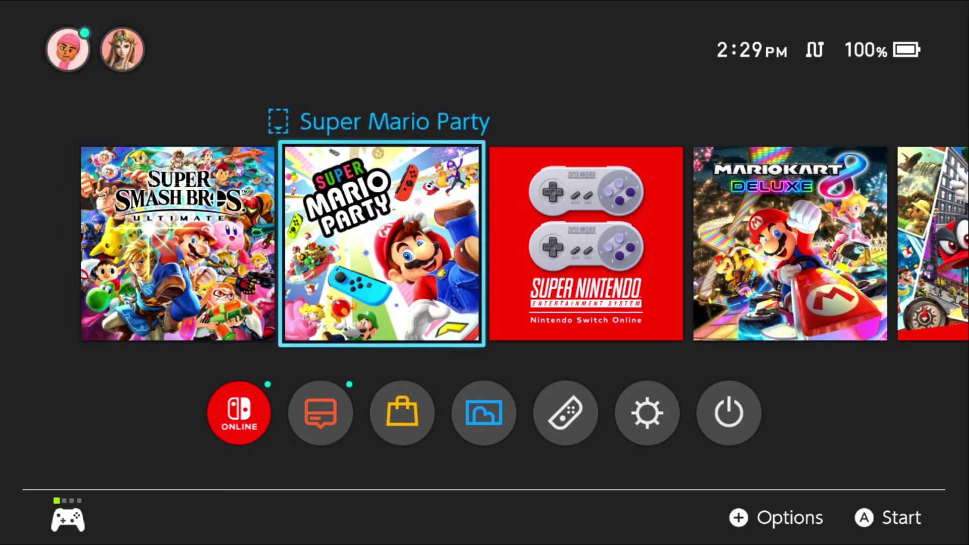
key("Left")
key("Right")
key("Left")
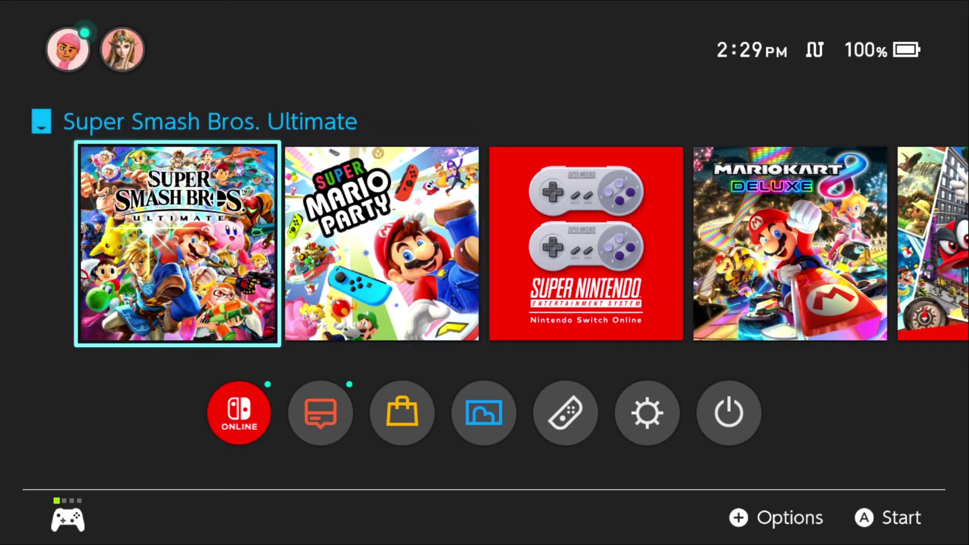
key("Right")
key("Left")
key("Right")
key("Left")
key("Right")
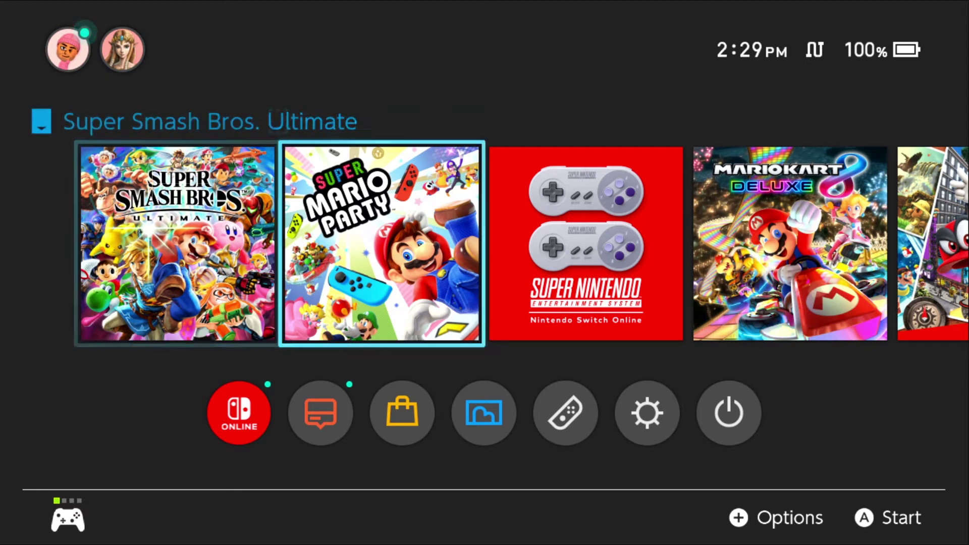
key("Left")
key("Right")
key("Right")
key("Left")
key("Left")
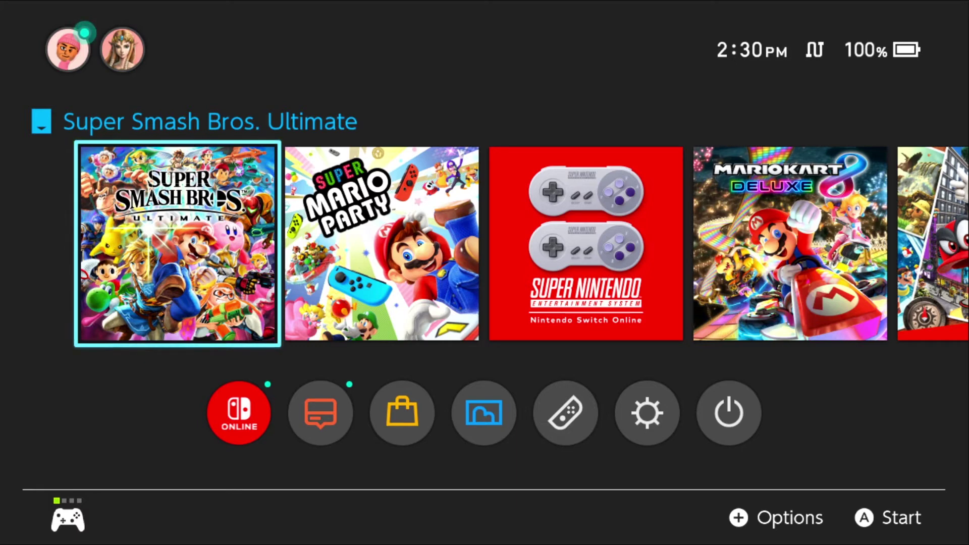
Leave the full-screen preview, minimize Game Capture HD and bring the OBS window into focus
key("Escape")
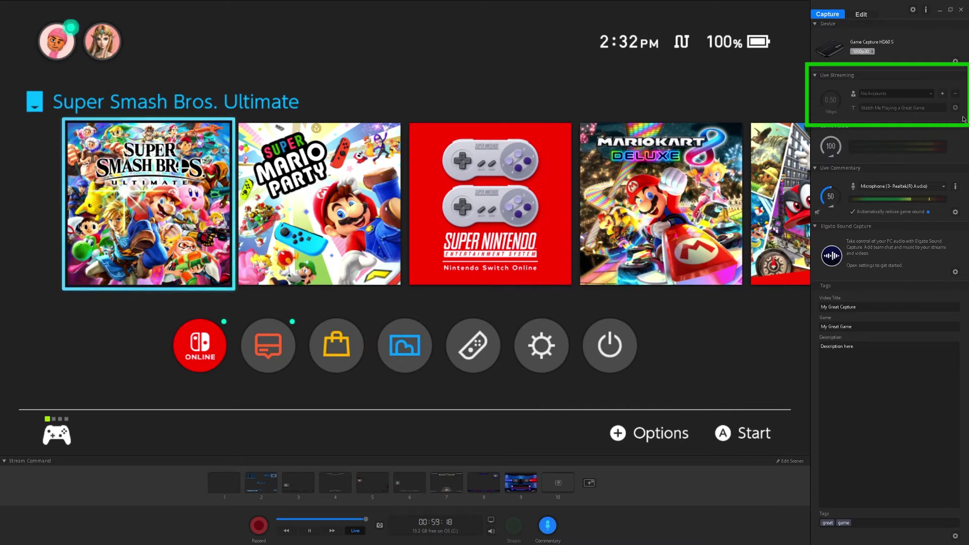
left_click(942, 94)
left_click(923, 127)
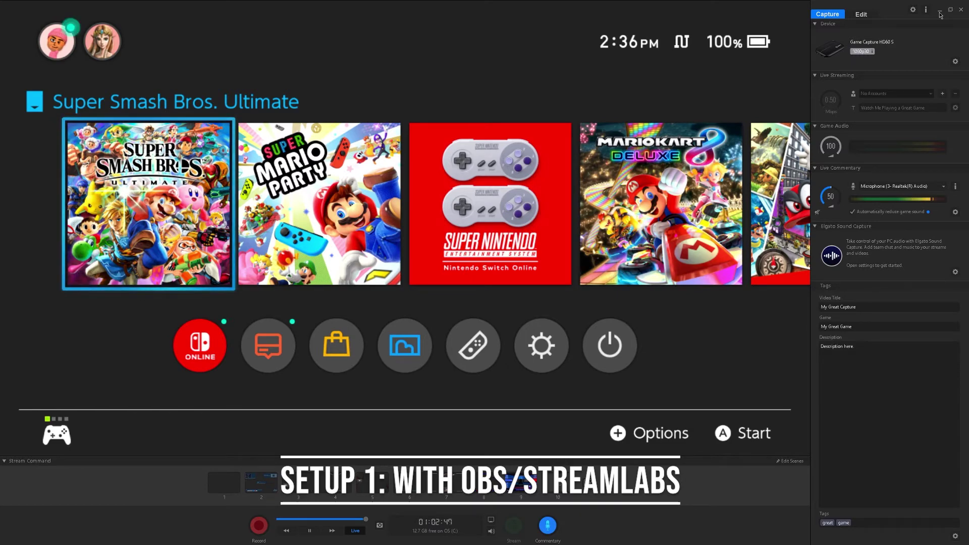
left_click(940, 13)
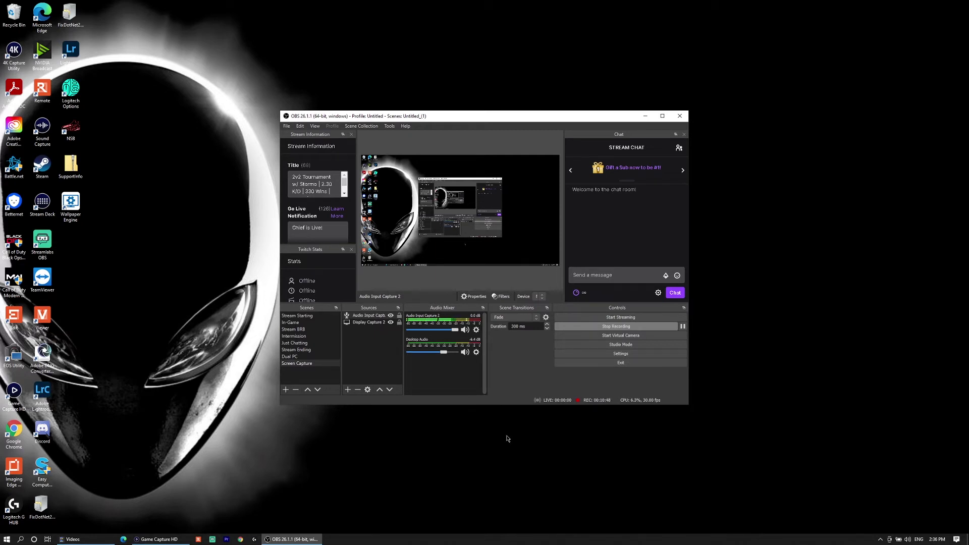
left_click(471, 221)
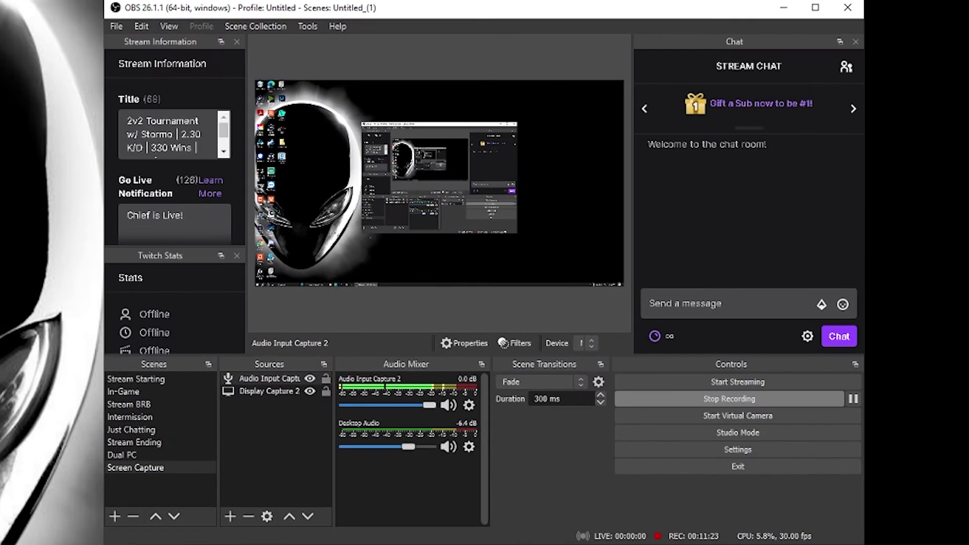
left_click(115, 516)
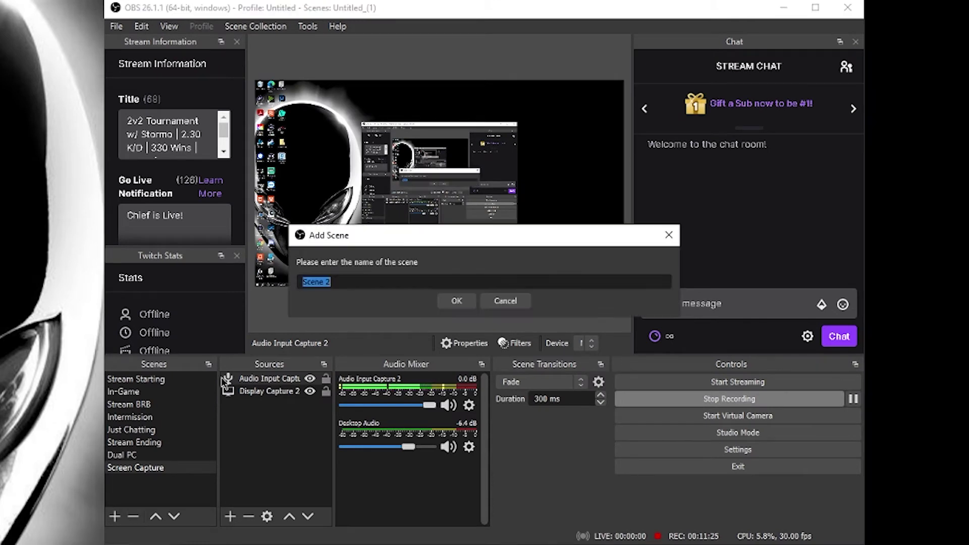
left_click(498, 303)
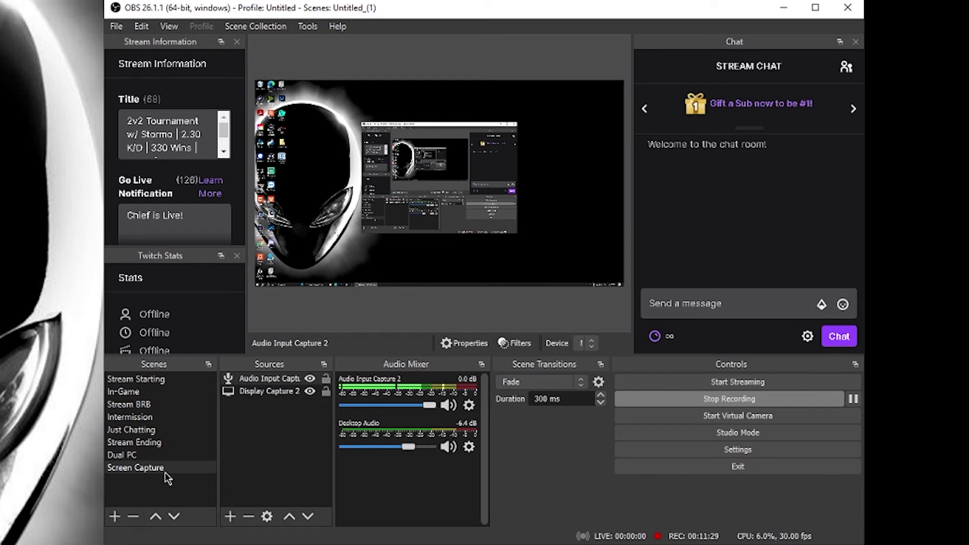
left_click(279, 422)
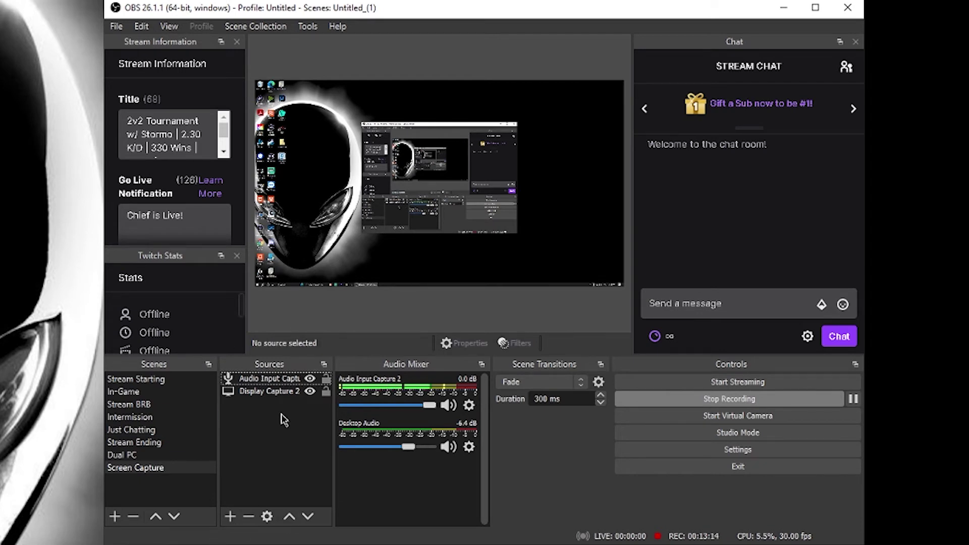
left_click(271, 380)
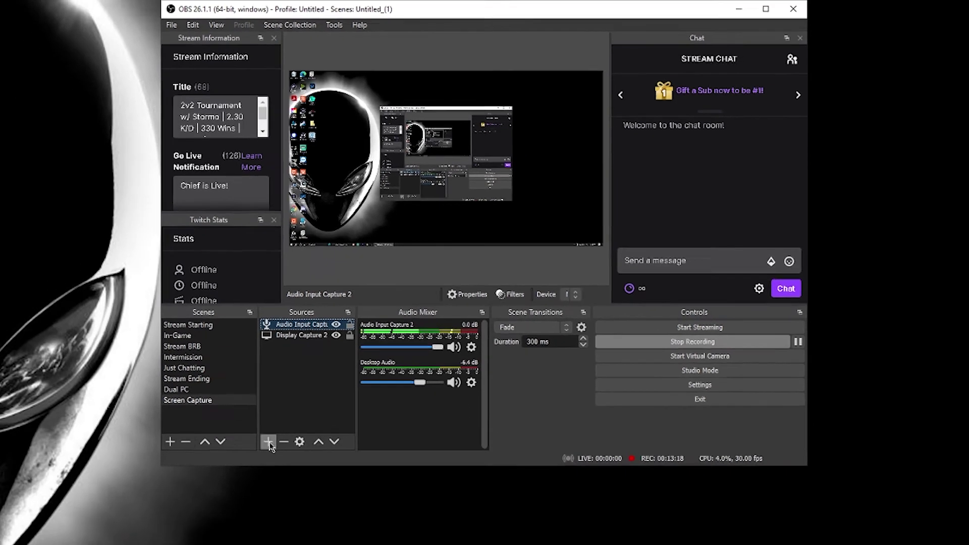
left_click(230, 516)
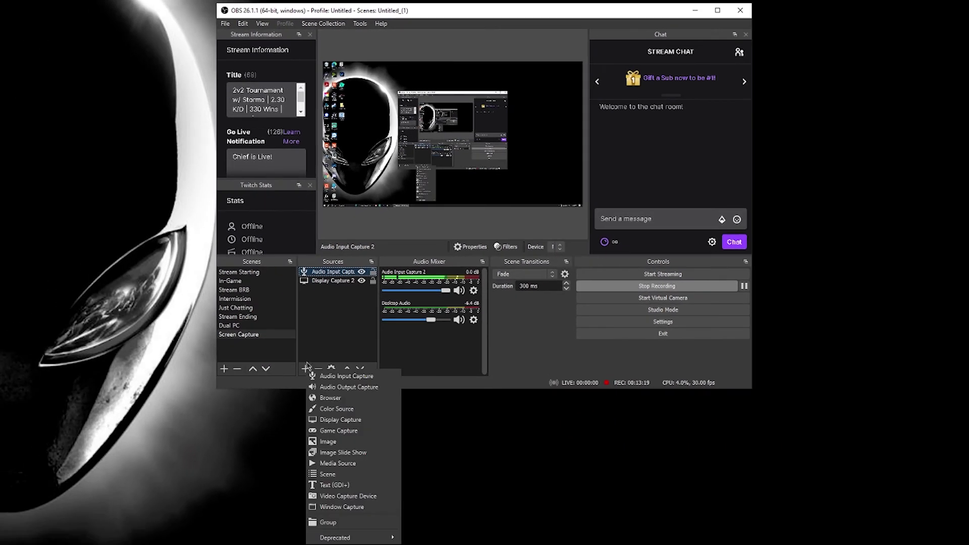
left_click(254, 420)
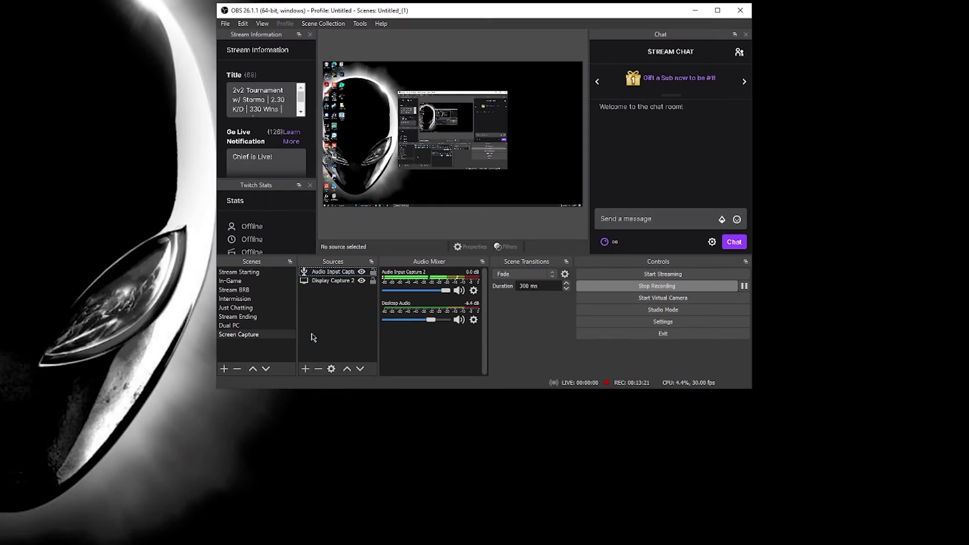
left_click(306, 374)
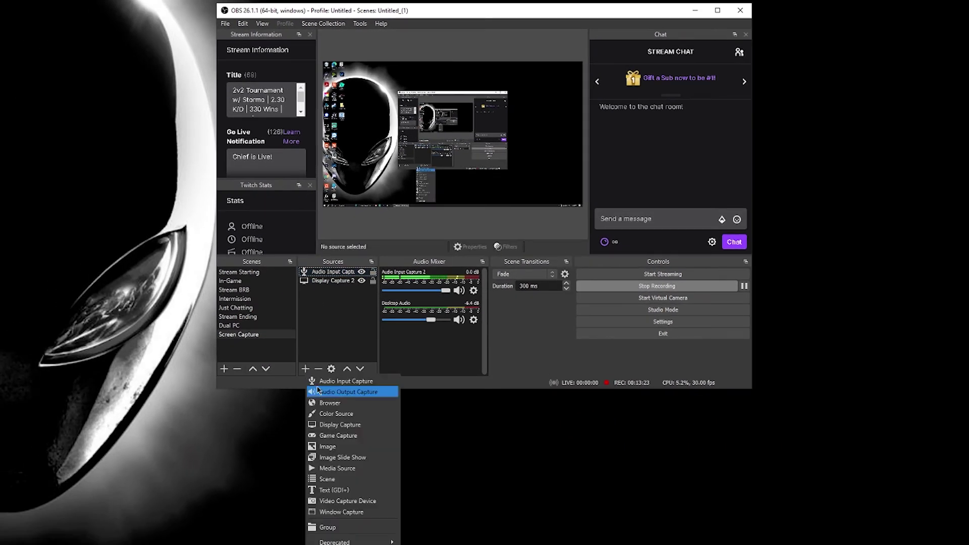
left_click(317, 383)
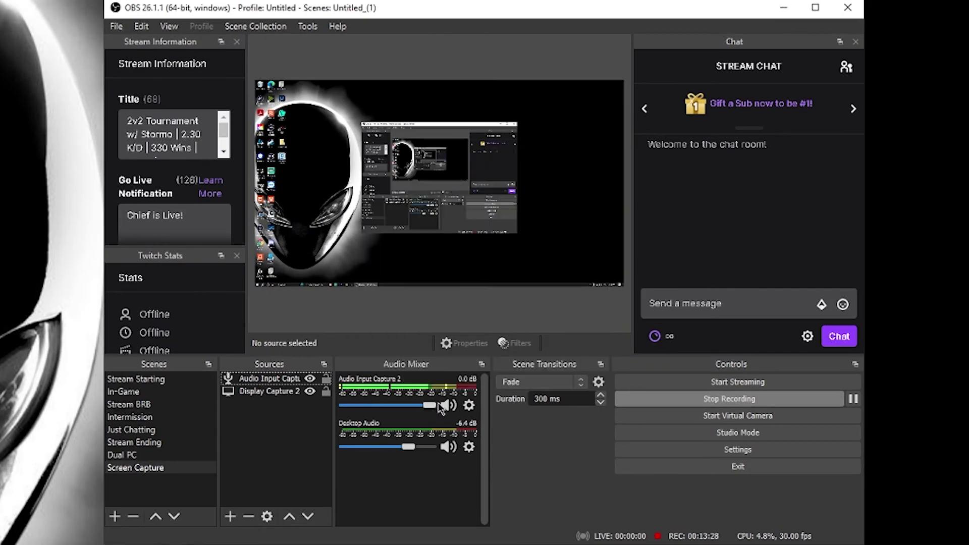
Set the Audio Input Capture 2 source's device to Microphone (CalDigit Thunderbolt 3 Audio)
double_click(276, 379)
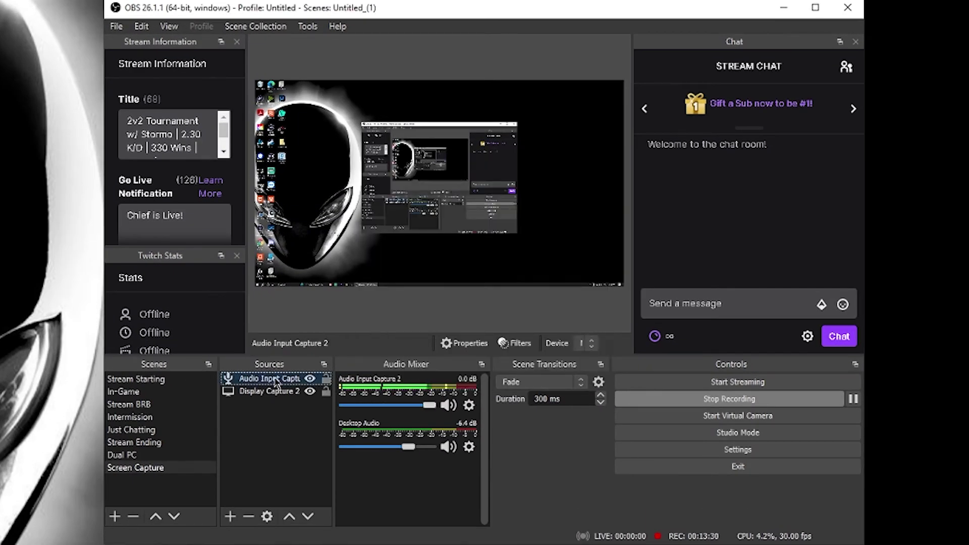
left_click(444, 98)
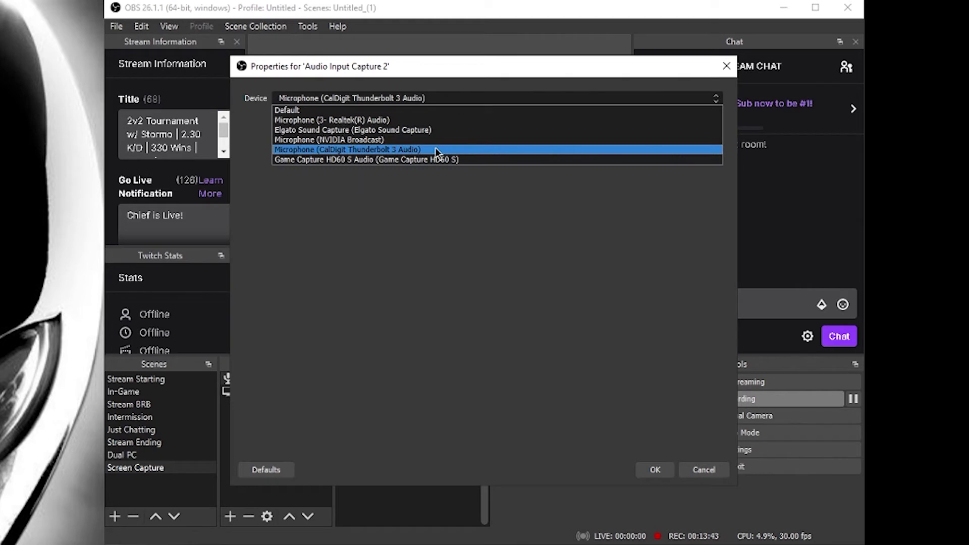
left_click(435, 150)
left_click(655, 470)
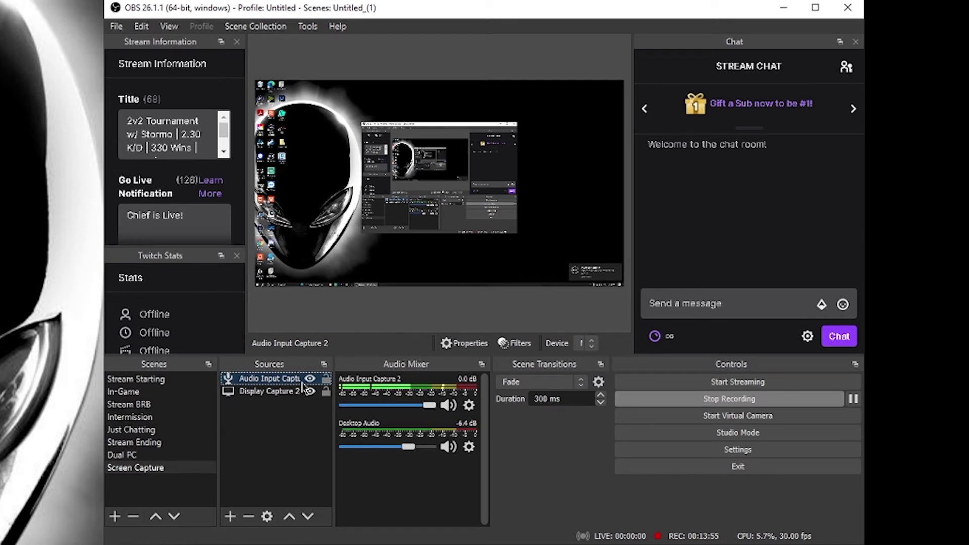
Set the Display Capture 2 source to Display 1: 2560x1440 in its properties
left_click(284, 397)
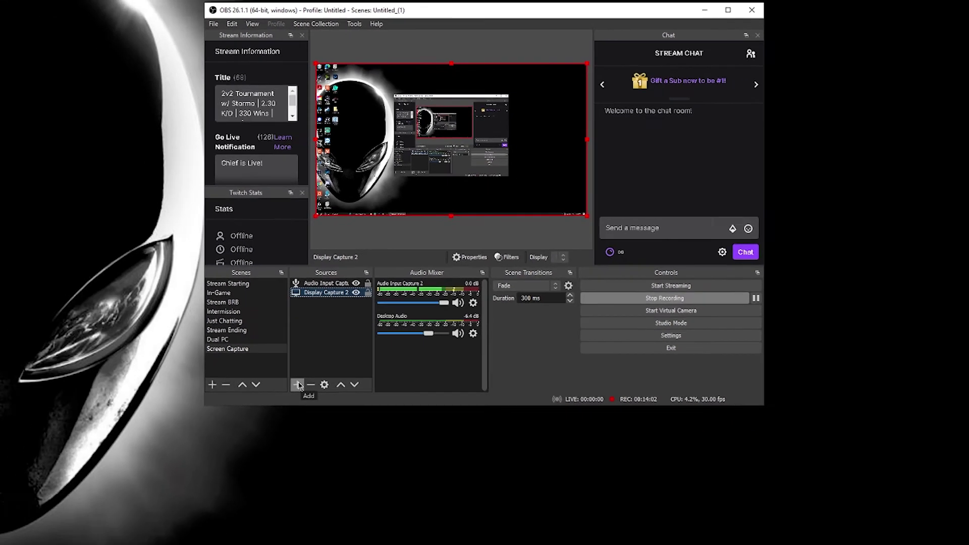
left_click(232, 517)
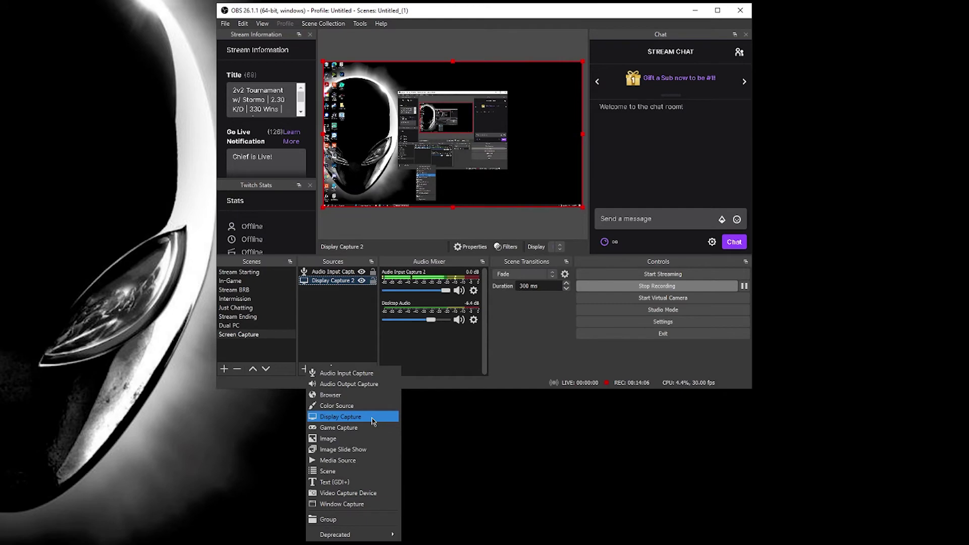
left_click(337, 331)
double_click(332, 281)
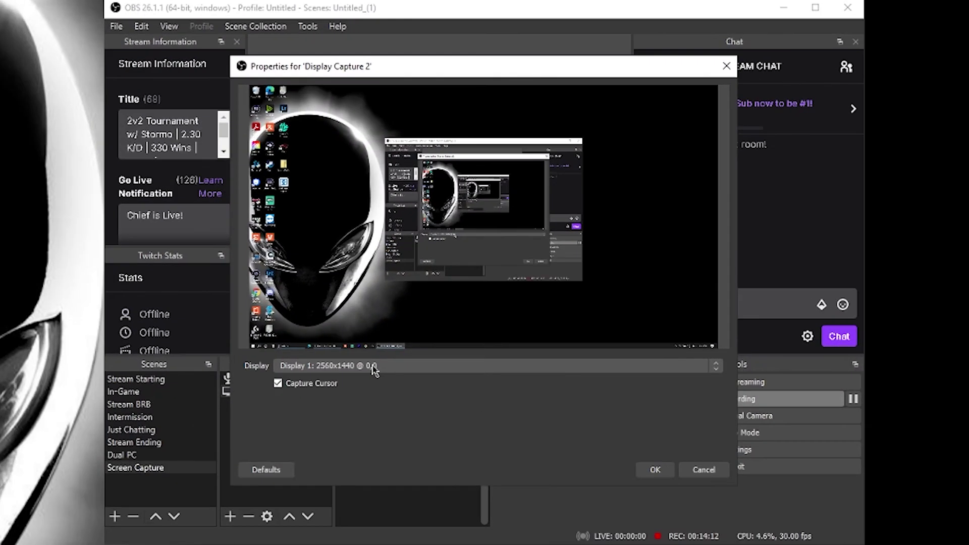
left_click(374, 366)
left_click(371, 384)
key("Return")
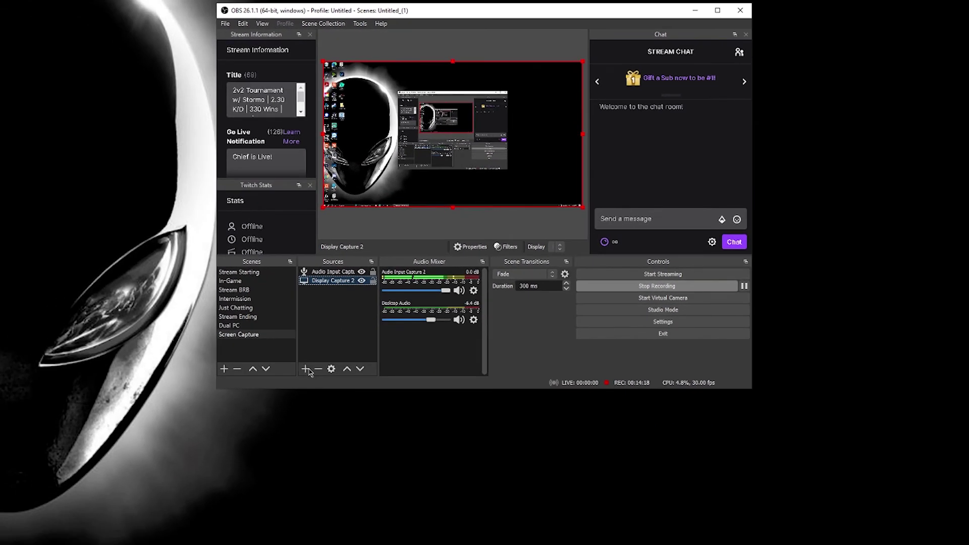
Add an Audio Output Capture 2 source to the Screen Capture scene, using Speakers/Headphones (3- Realtek(R) Audio) as its device
left_click(306, 370)
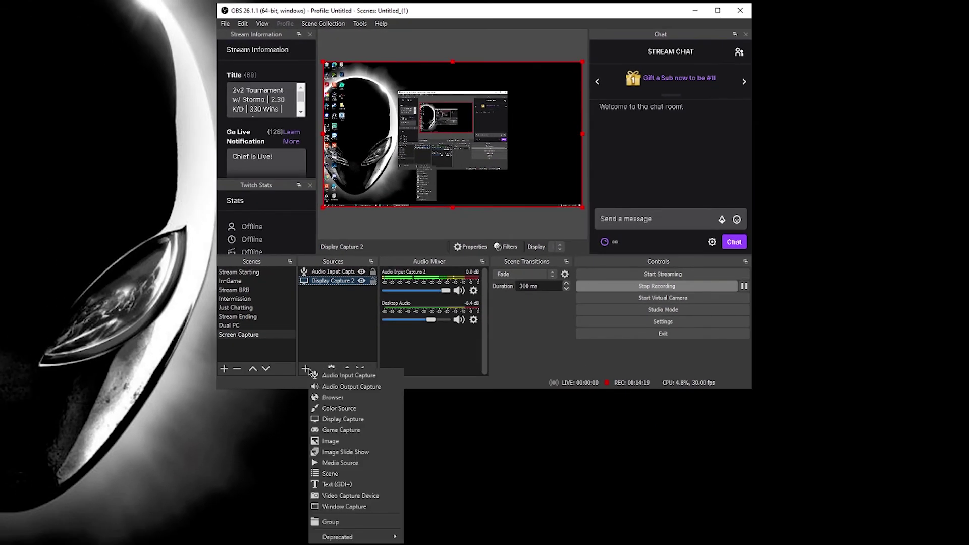
left_click(348, 389)
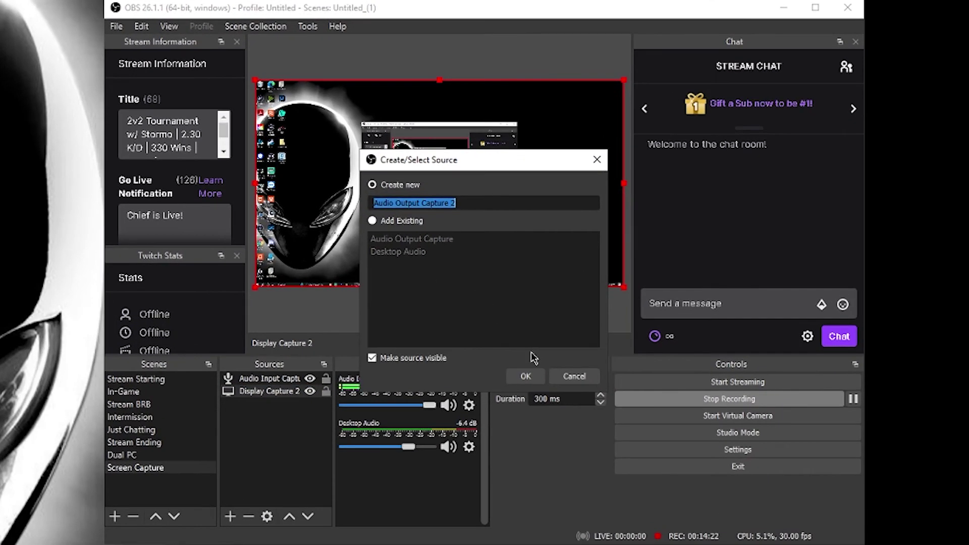
left_click(526, 379)
left_click(493, 99)
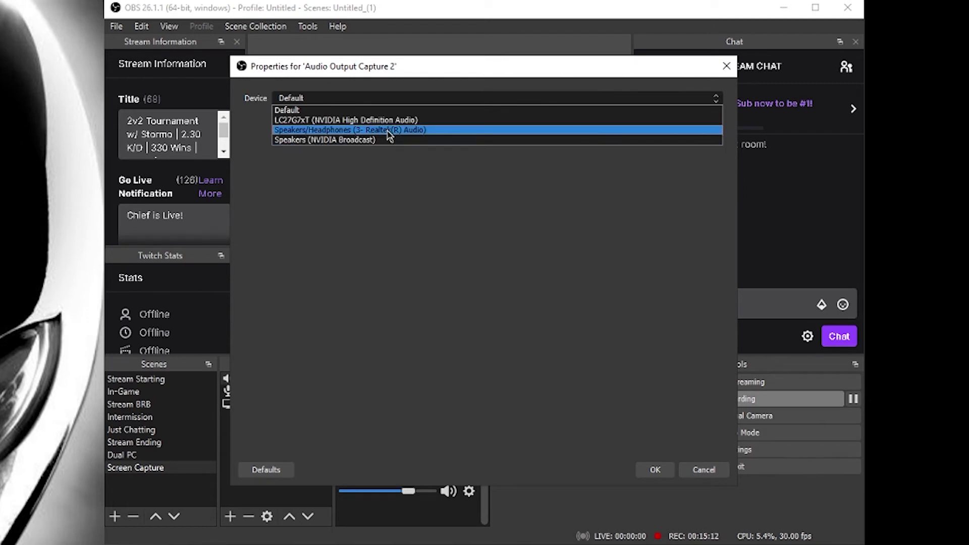
left_click(389, 134)
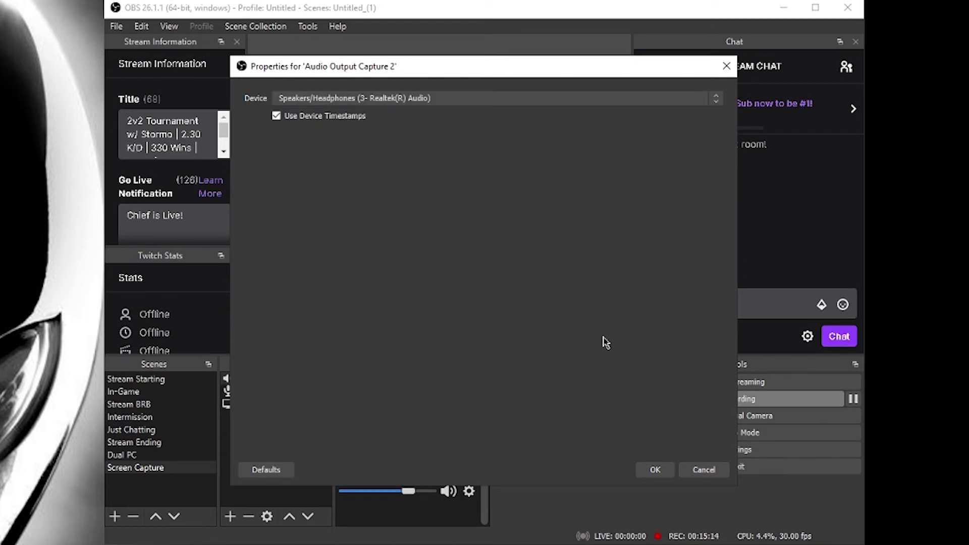
left_click(658, 472)
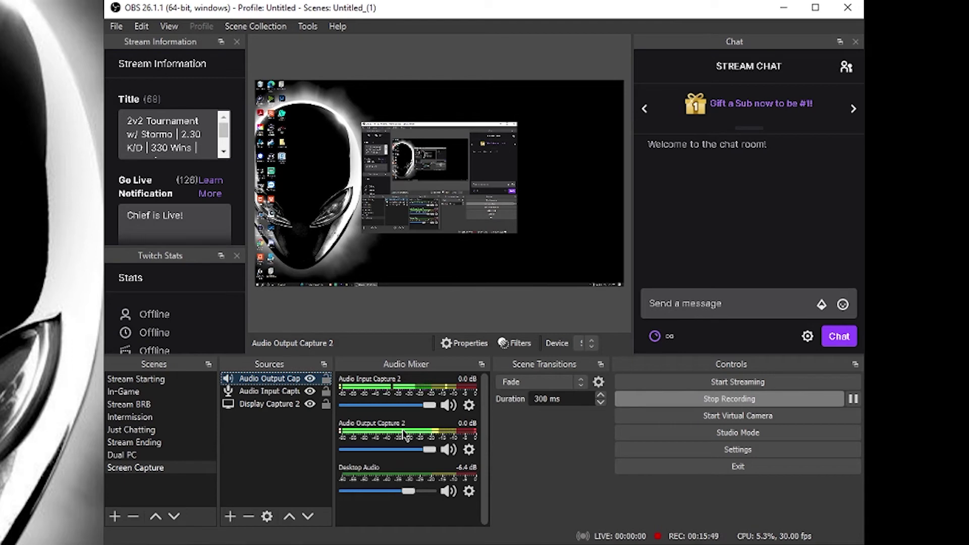
left_click(282, 436)
key("Down")
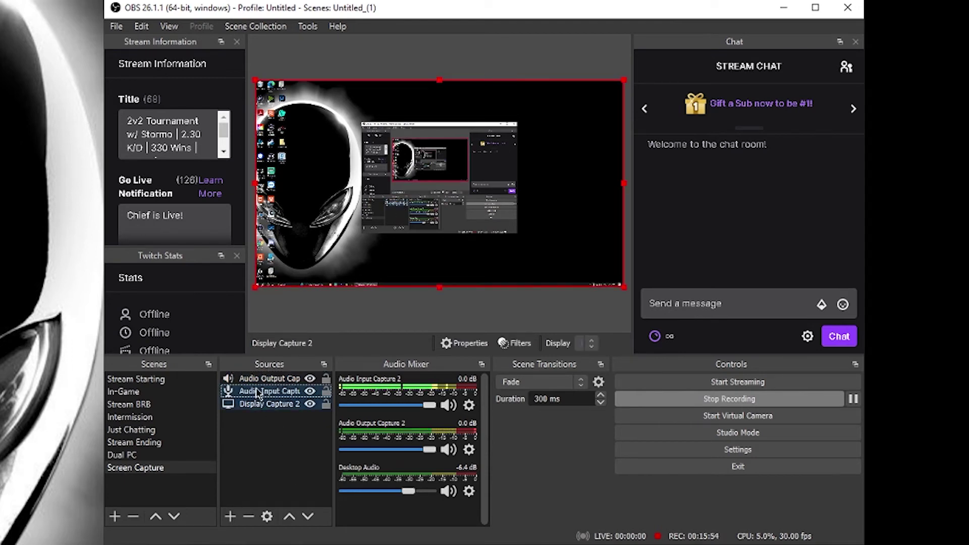
key("Up")
key("Down")
left_click(253, 435)
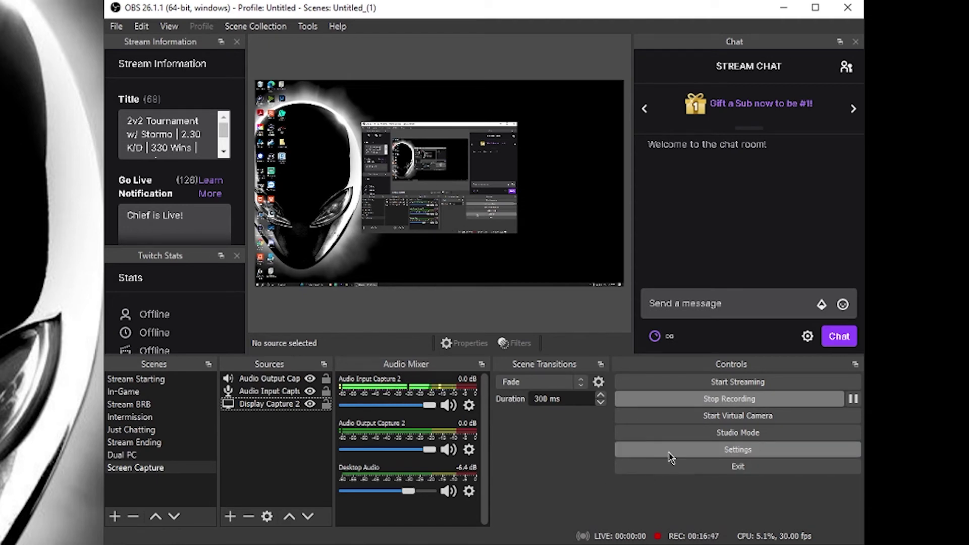
Open the OBS settings and look at the streaming configuration
left_click(738, 449)
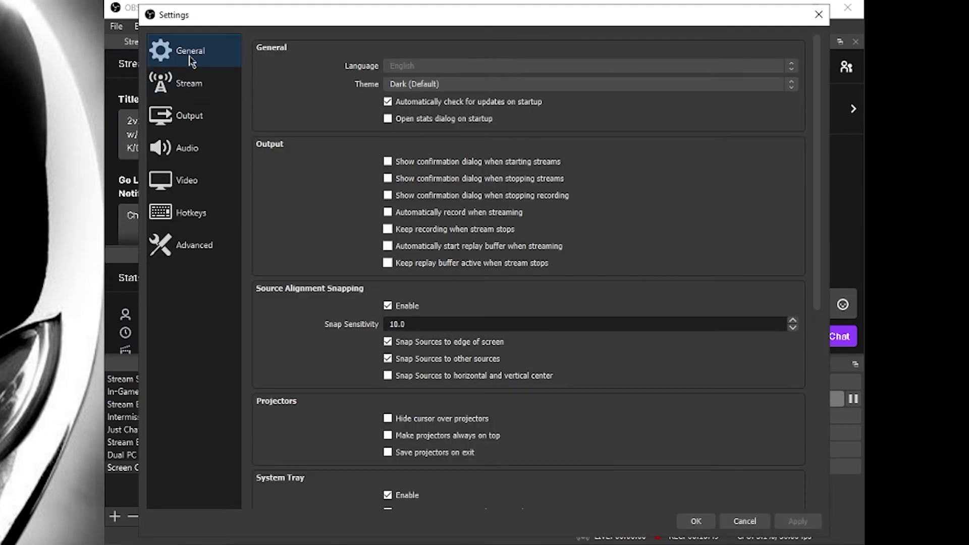
left_click(190, 97)
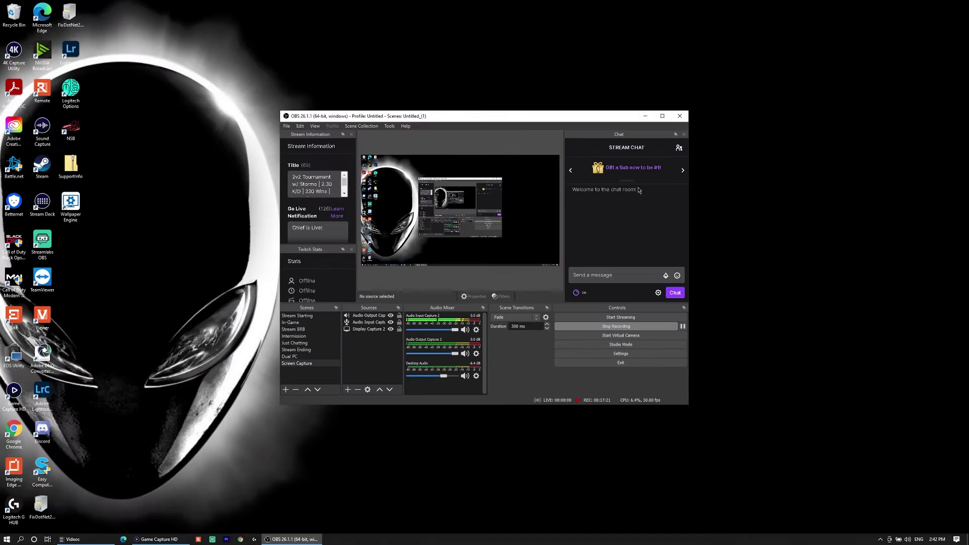
left_click(150, 540)
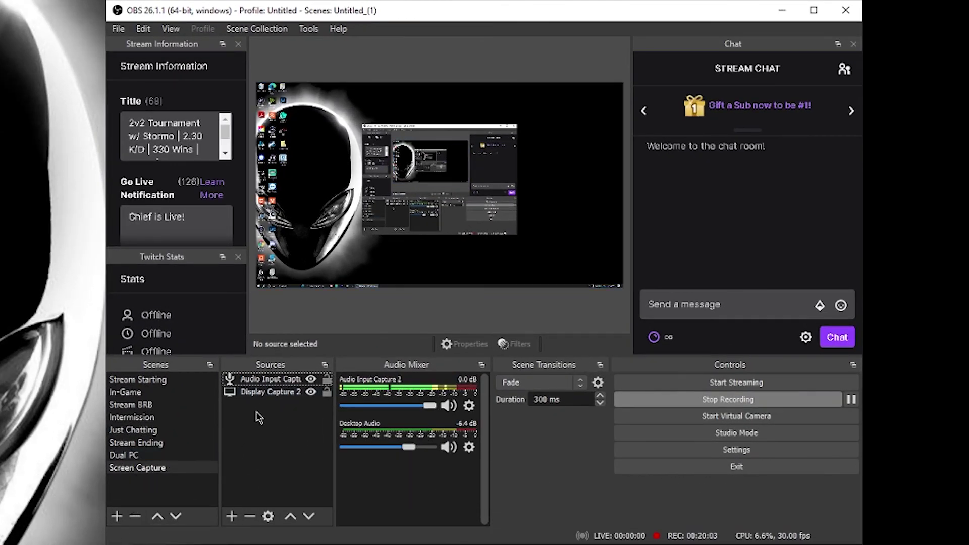
left_click(256, 393)
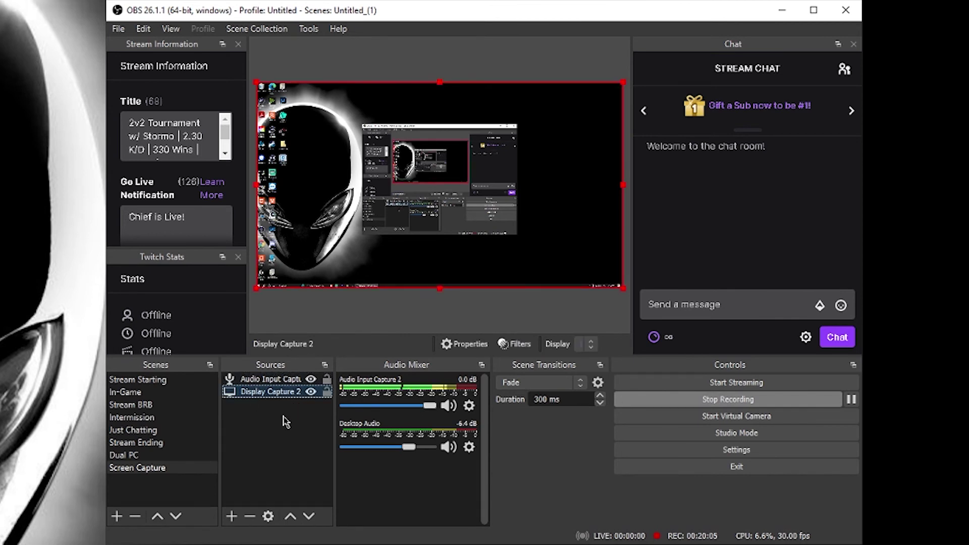
left_click(285, 422)
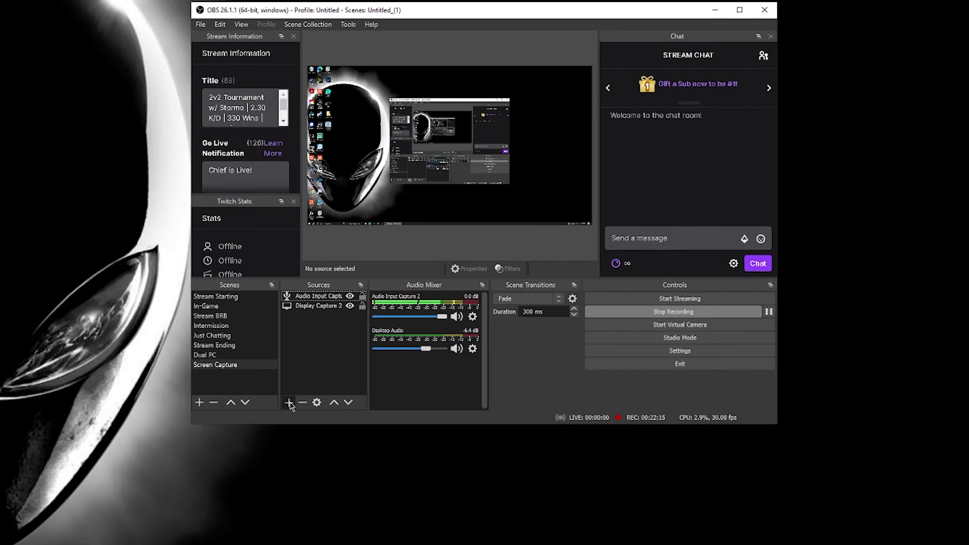
Add a new Video Capture Device source to the Screen Capture scene, using Elgato Game Capture HD as its device
left_click(232, 515)
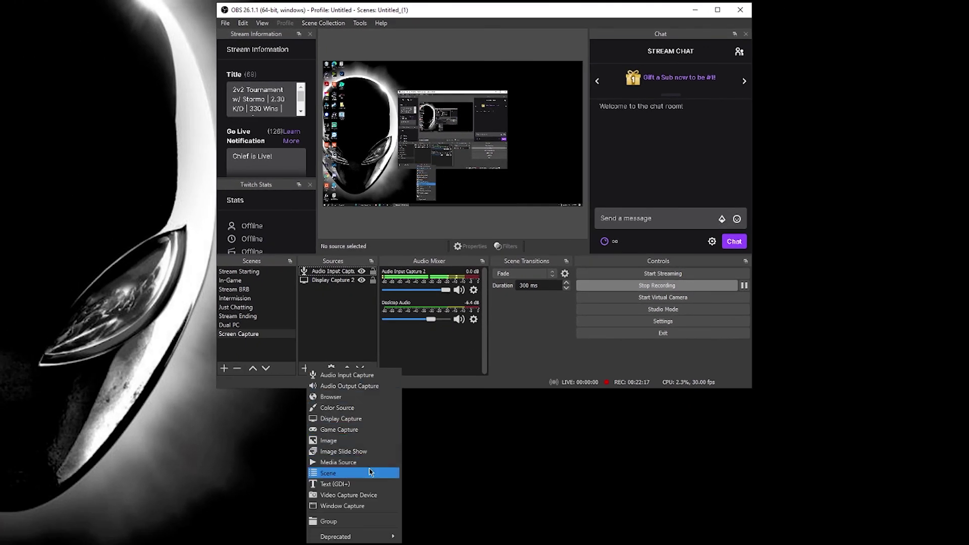
left_click(363, 496)
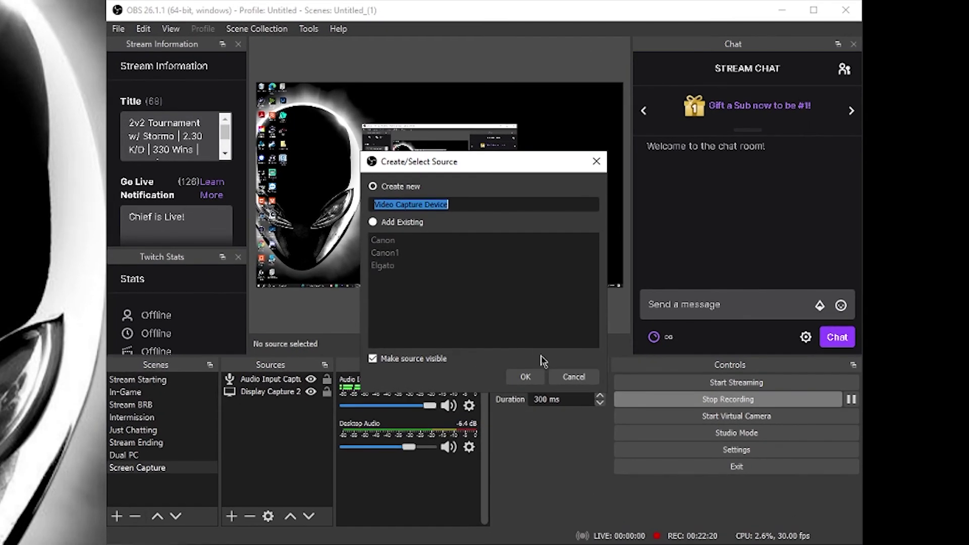
left_click(526, 378)
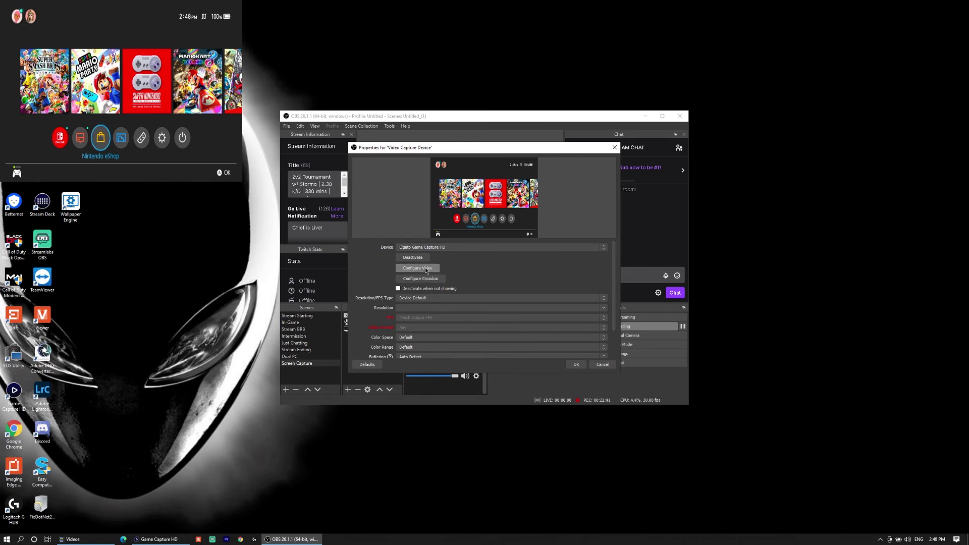
Choose Nintendo Switch as the input device in the Elgato video configuration and accept the Video Capture Device properties
left_click(417, 268)
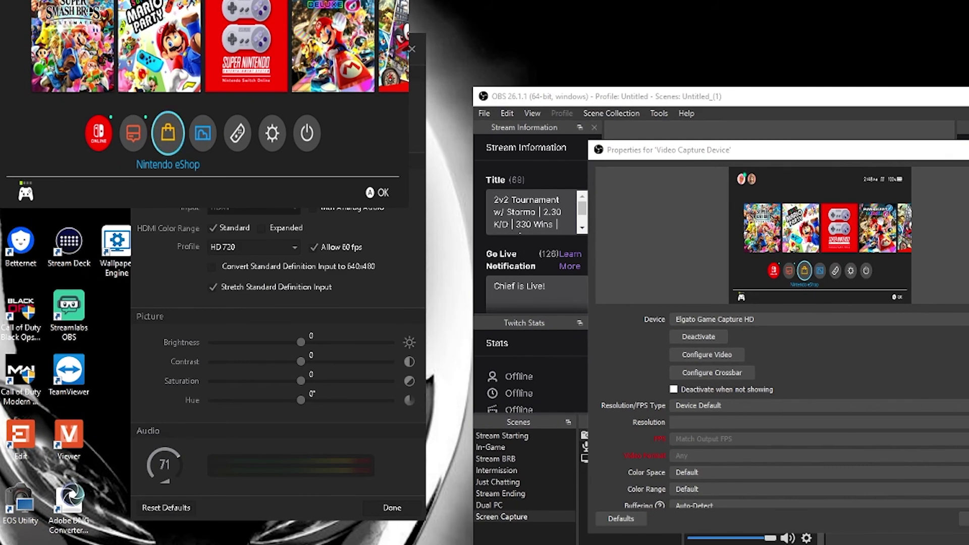
left_click(252, 207)
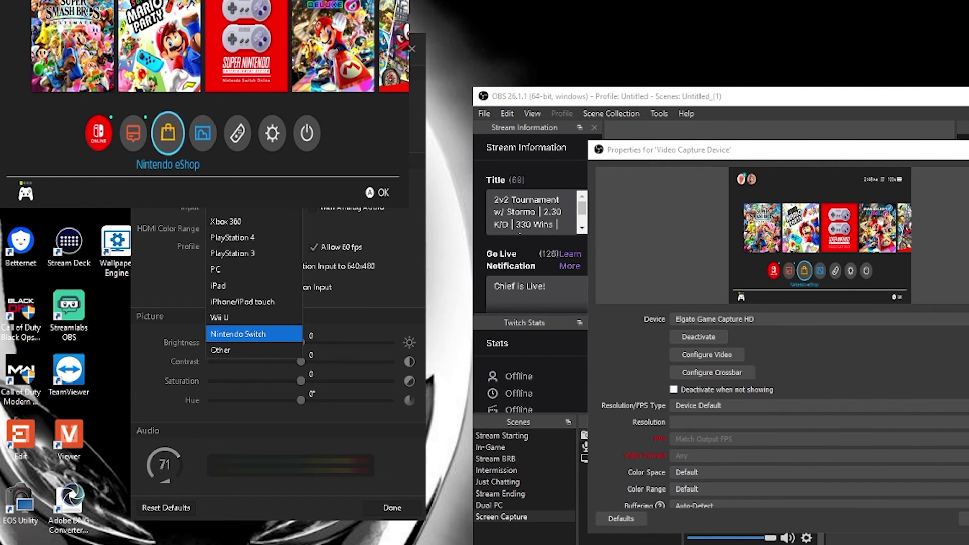
left_click(273, 339)
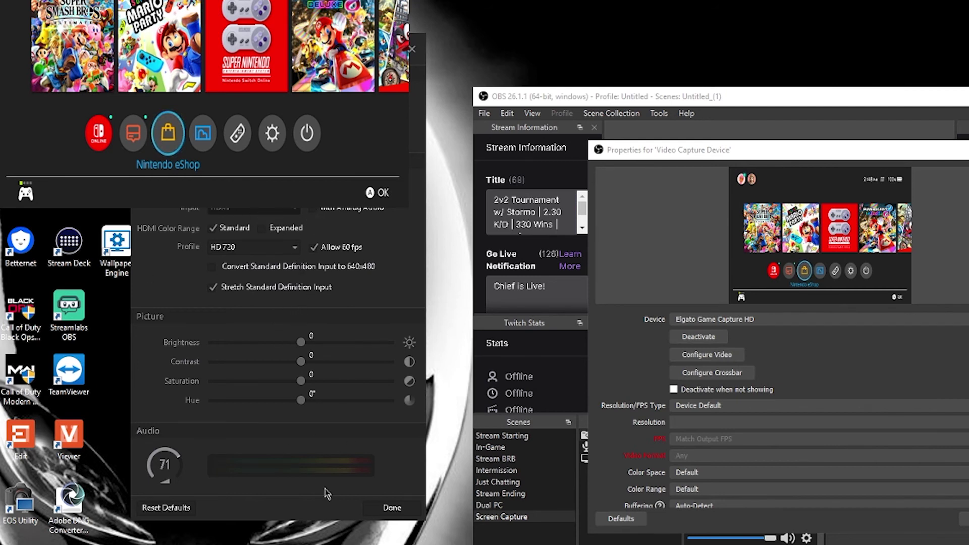
left_click(392, 509)
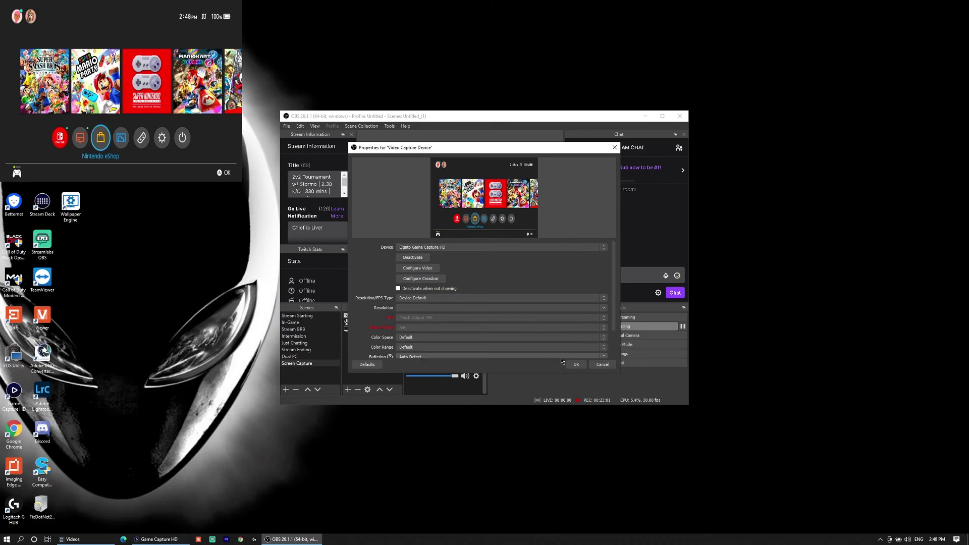
left_click(576, 366)
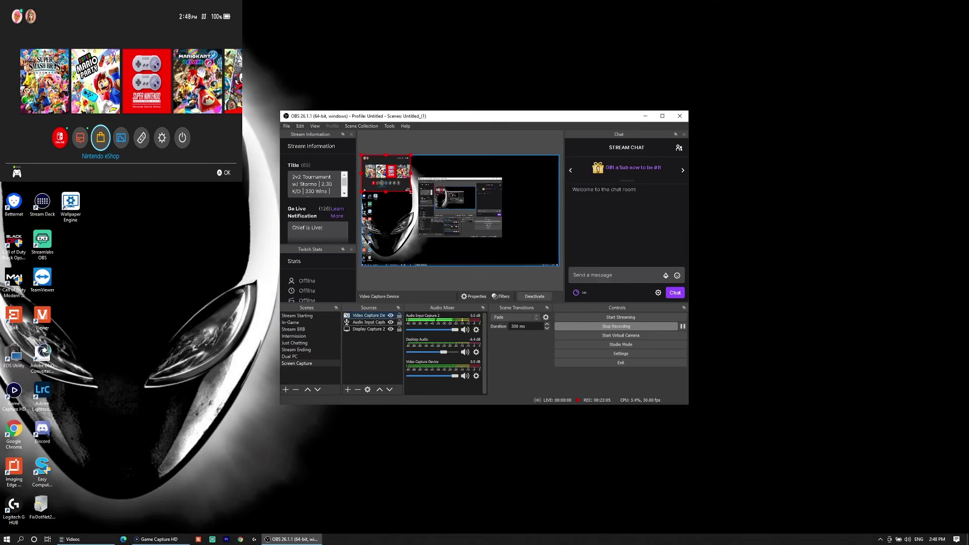
Enlarge the Video Capture Device source in the preview until it fills the full height of the canvas
left_click_drag(410, 191, 494, 255)
left_click_drag(651, 488, 727, 544)
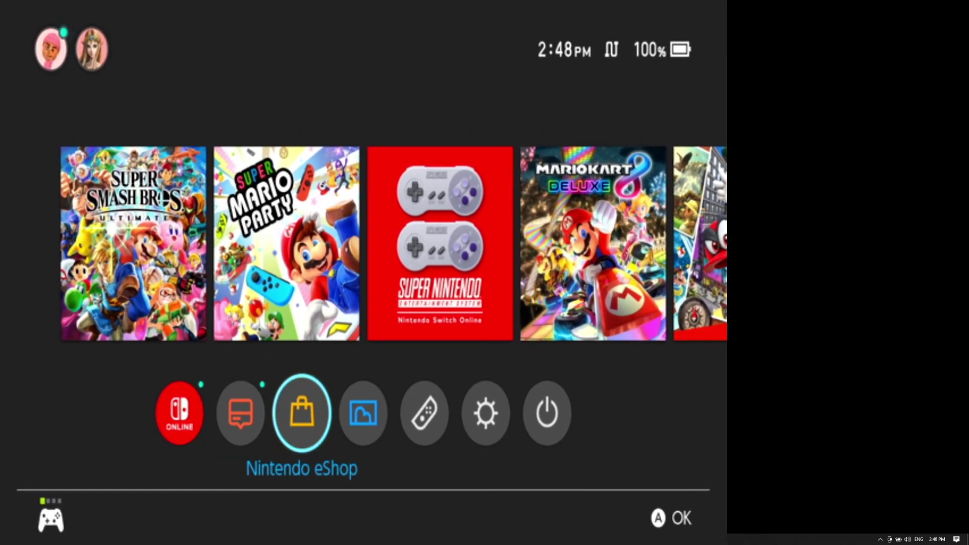